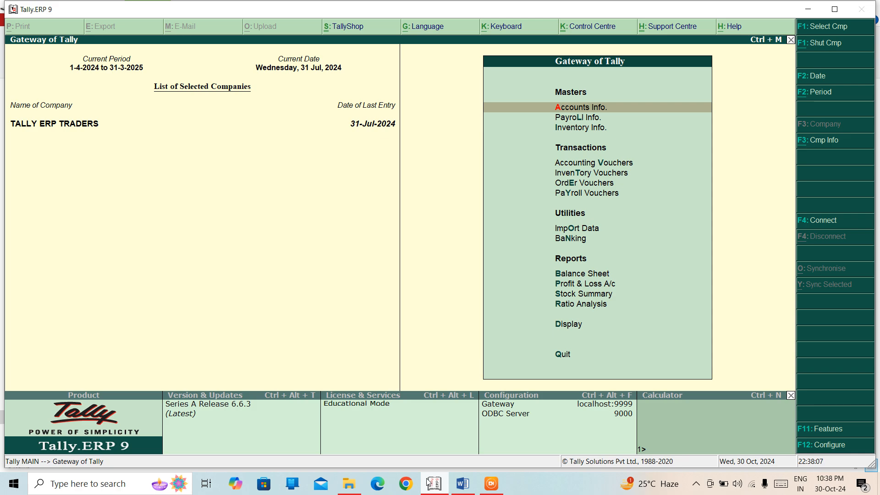
Step: Switch to the TALLY ERP 9 NOTES document in Word and add blank lines after the final line about determining value in INR
click(462, 483)
click(441, 384)
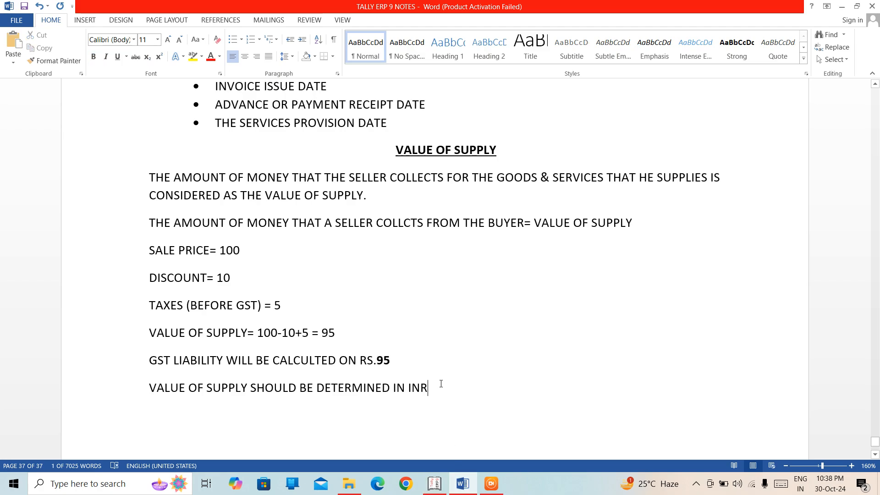
key(Return)
key(Return)
key(Return)
key(Return)
key(Return)
key(Return)
key(Return)
key(Return)
key(Return)
key(Return)
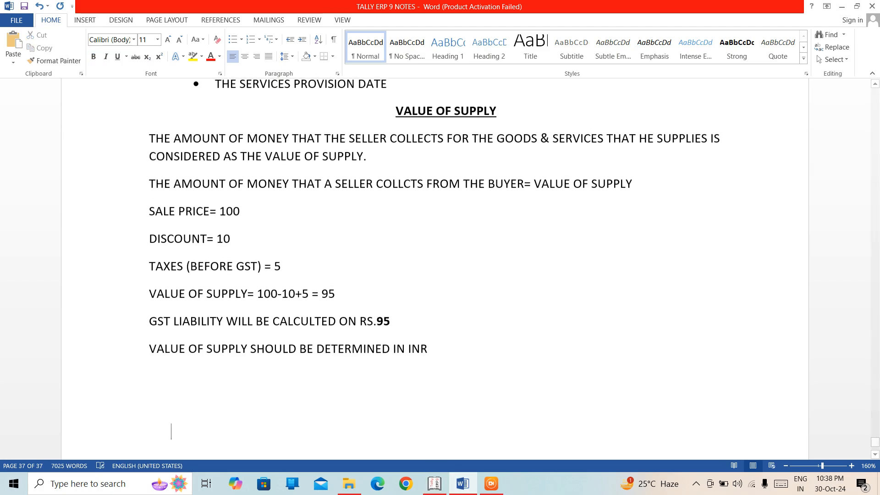
key(Return)
key(Return)
key(Return)
key(Return)
key(Return)
key(Return)
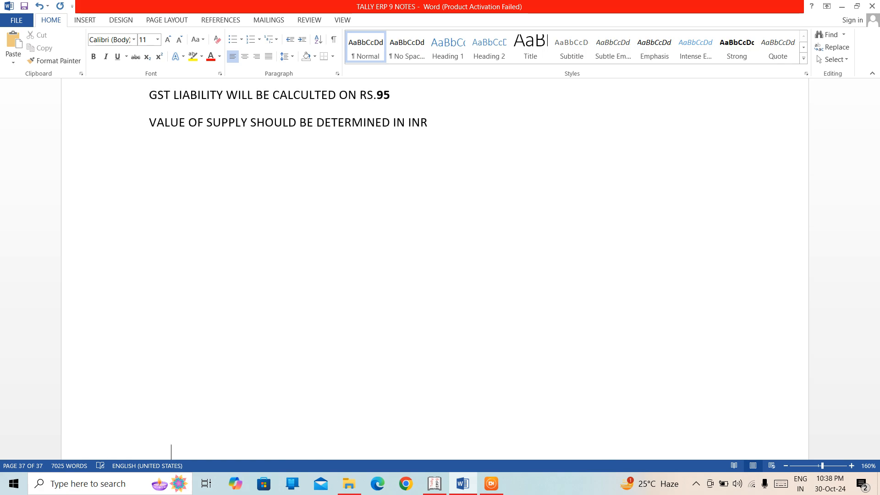
Step: Add the centred, bold, underlined heading "INPUT TAX CREDIT (ITC)" on the first blank line below the INR sentence
key(Up)
key(Up)
key(Up)
key(Up)
key(Up)
key(Up)
key(Up)
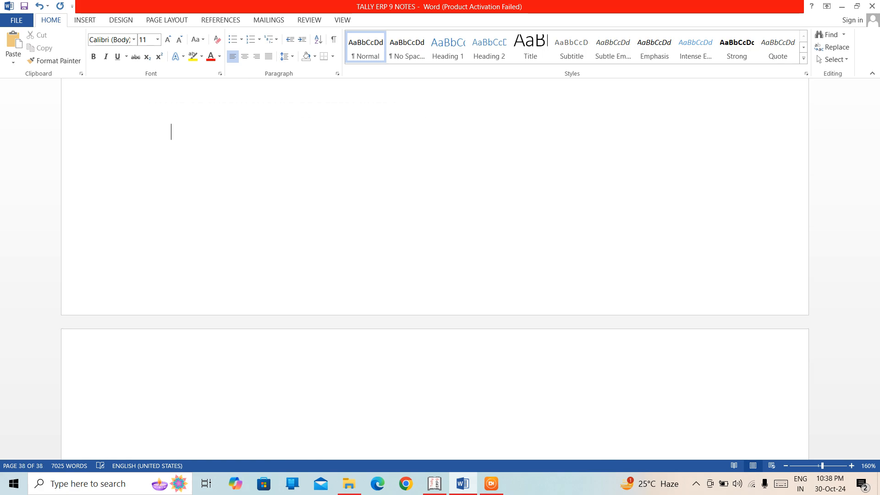
key(Up)
key(Up)
key(Up)
key(Up)
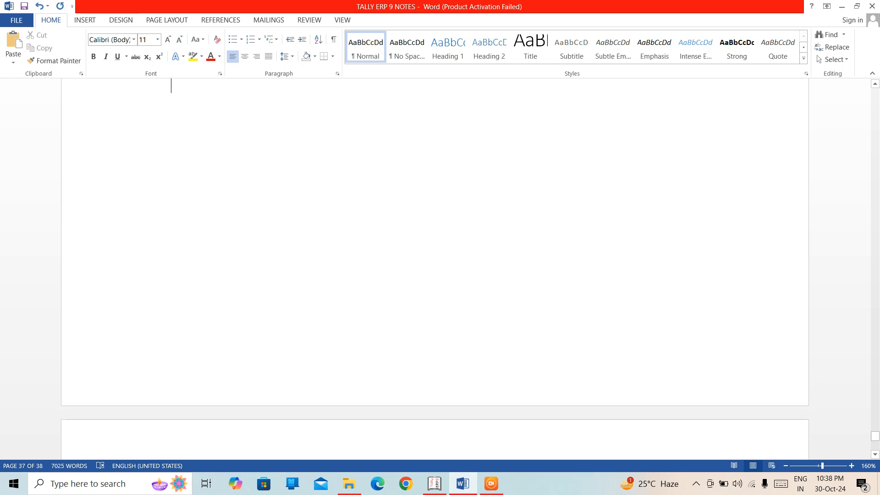
key(Up)
key(Up)
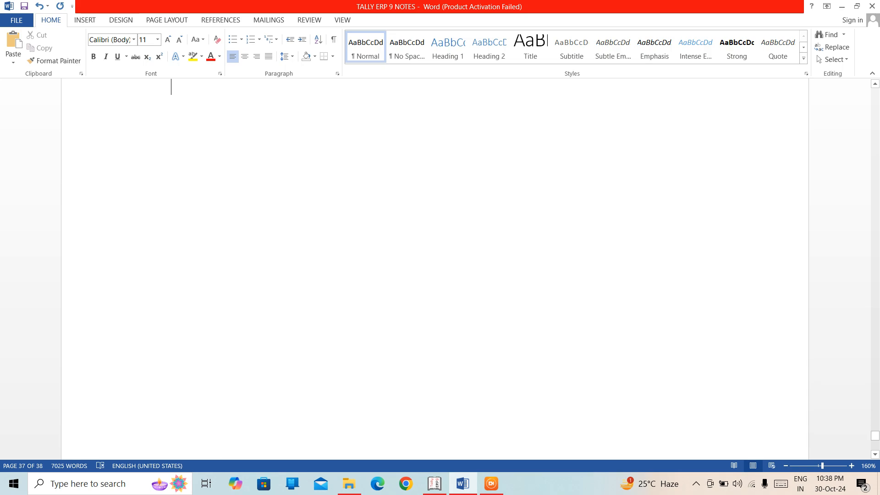
key(Up)
key(Down)
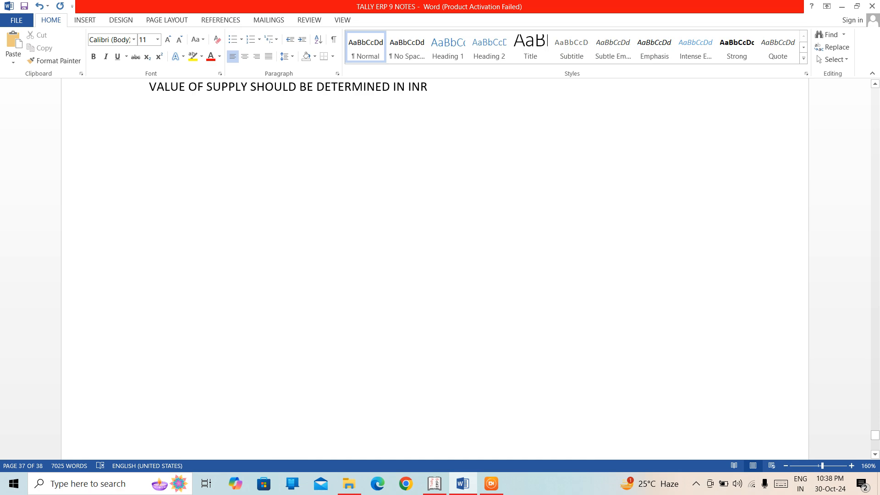
key(ctrl+b)
key(ctrl+e)
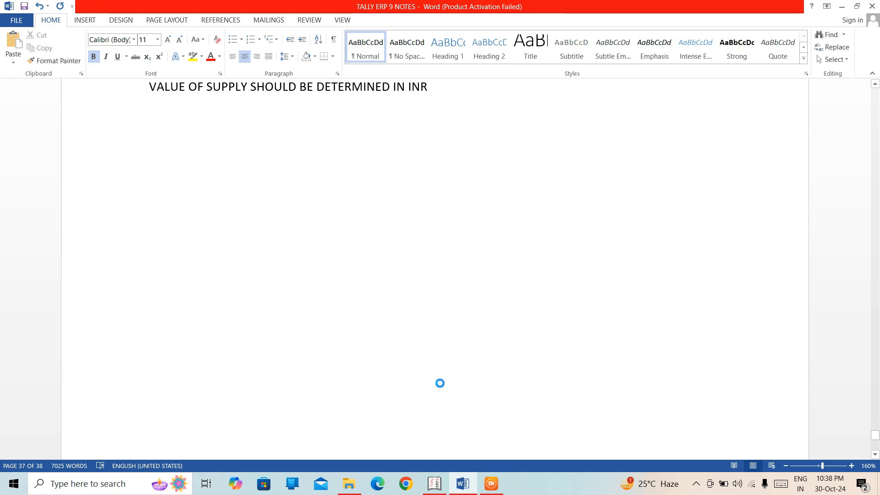
key(ctrl+u)
key(ctrl+u)
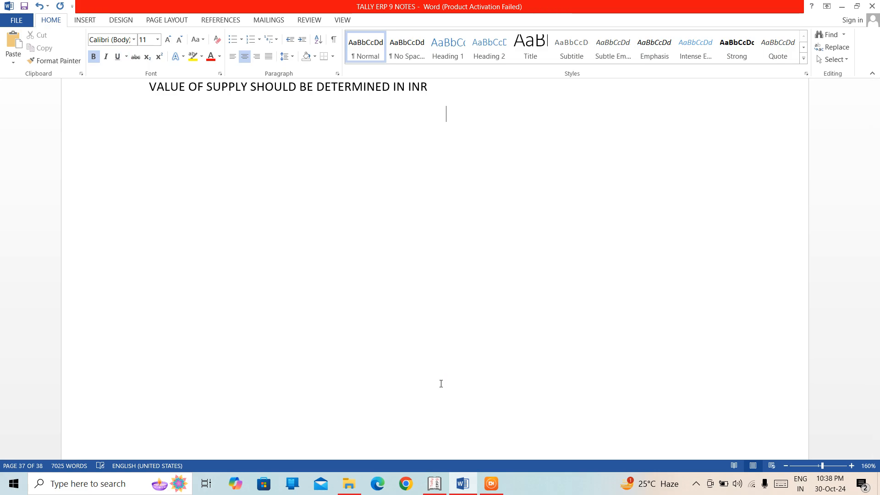
key(ctrl+u)
text(INPUT )
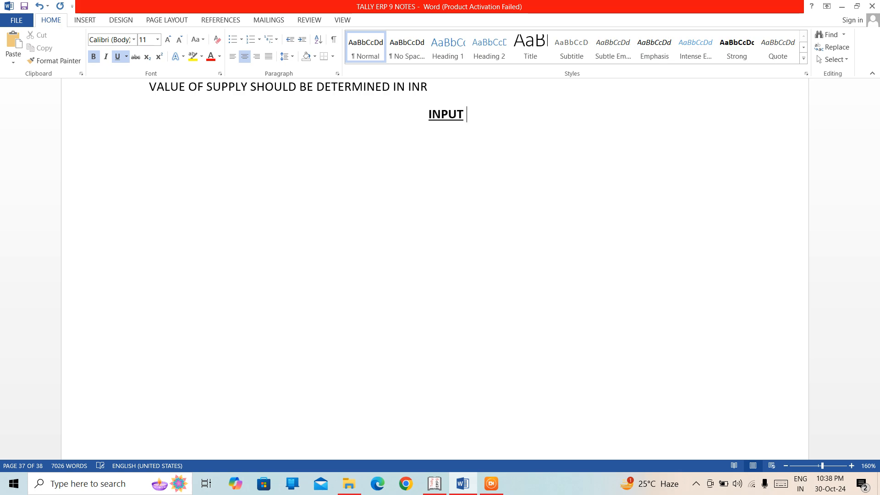
text(TAX CREDITY)
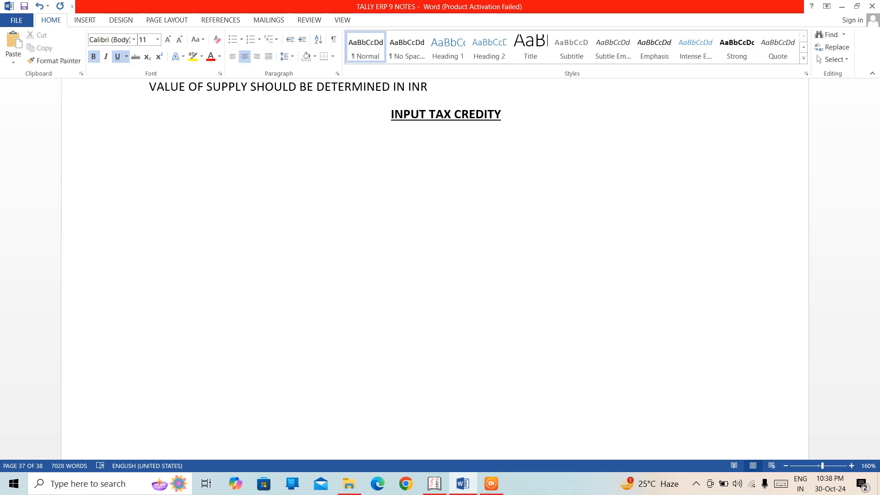
key(BackSpace)
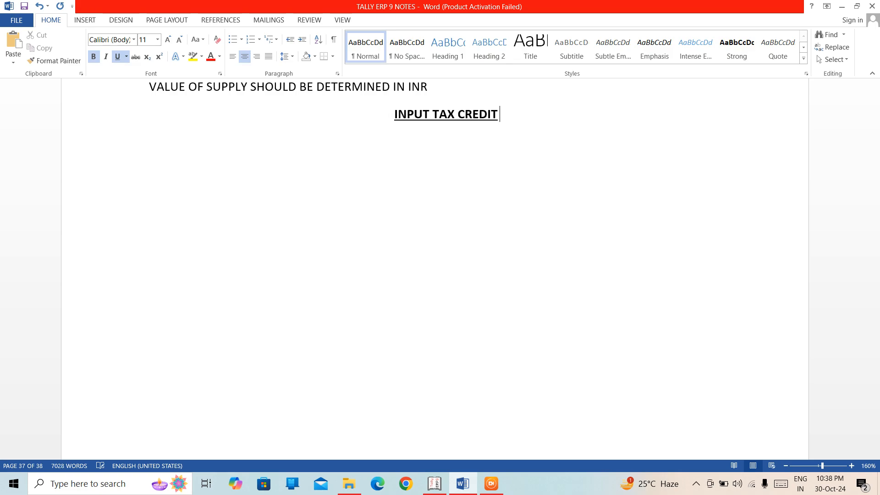
text(()
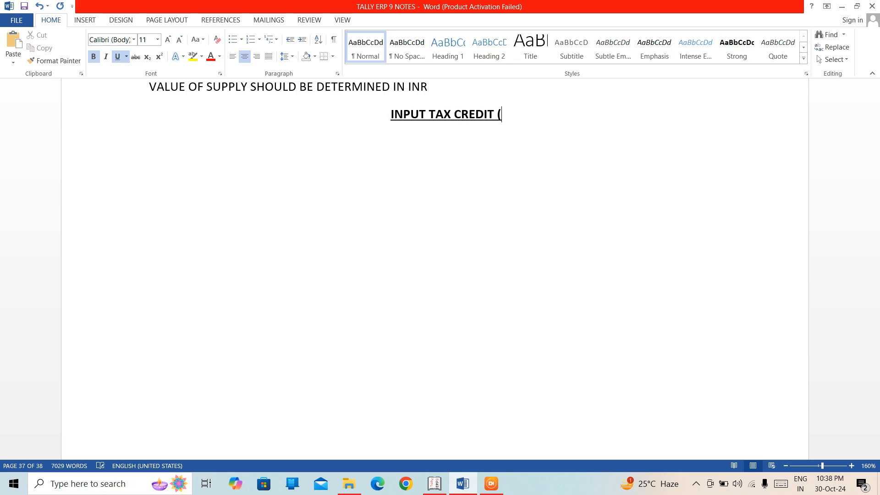
text(ITC)
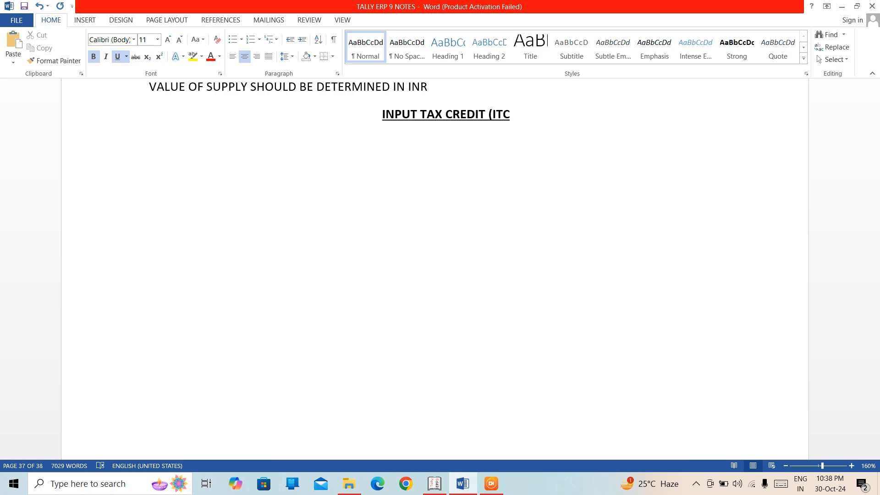
text())
Step: Start a left-aligned paragraph below the ITC heading with bold and underline turned off
key(Return)
key(ctrl+b)
key(ctrl+u)
key(ctrl+l)
key(BackSpace)
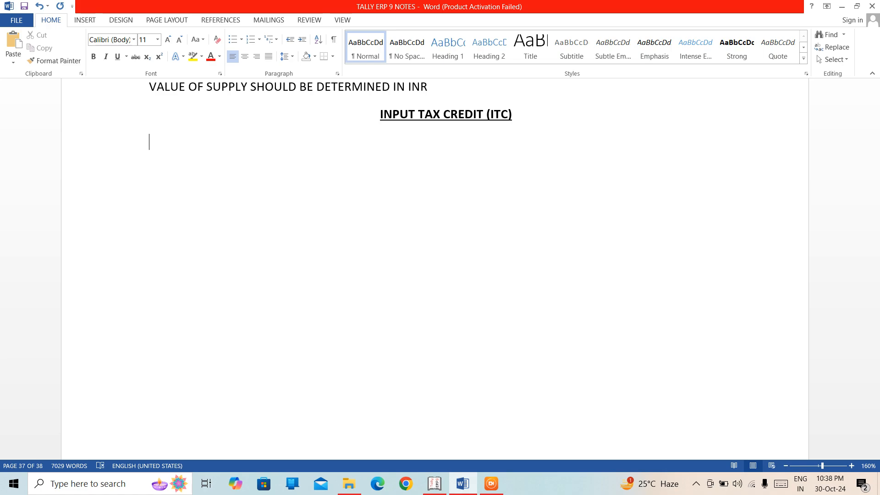
Step: Write "ITC ALLOWS THE BUSINESSES IN INDIA TO CLAIM FOR REDUCTION IN THE TAX PAID BY THEM ALREADY" under the heading
text(ITC A)
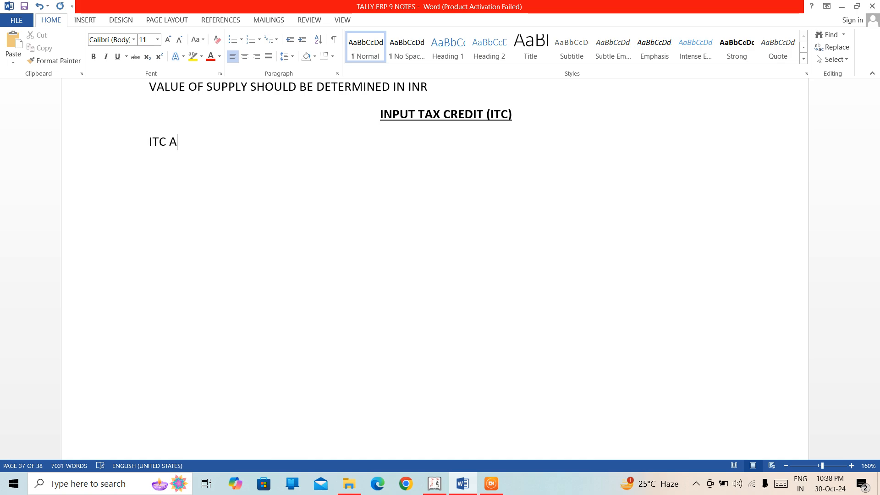
text(LLOWS THE BUSINESSES)
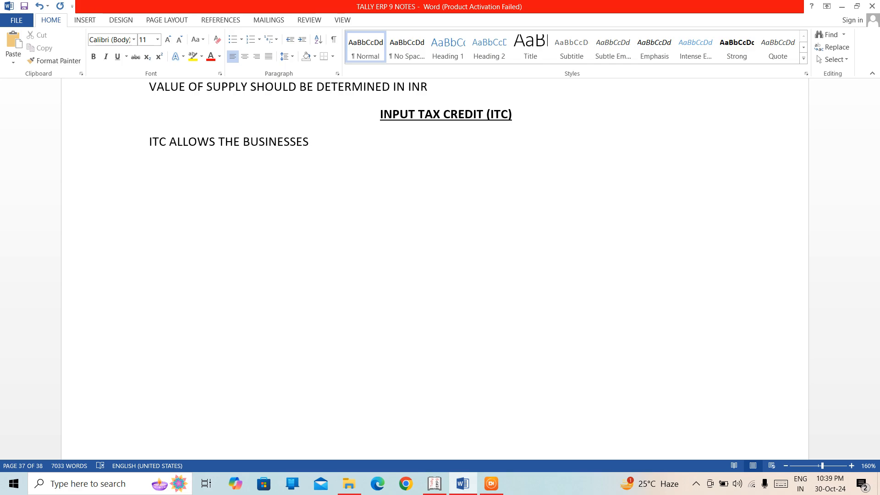
text( IN IND)
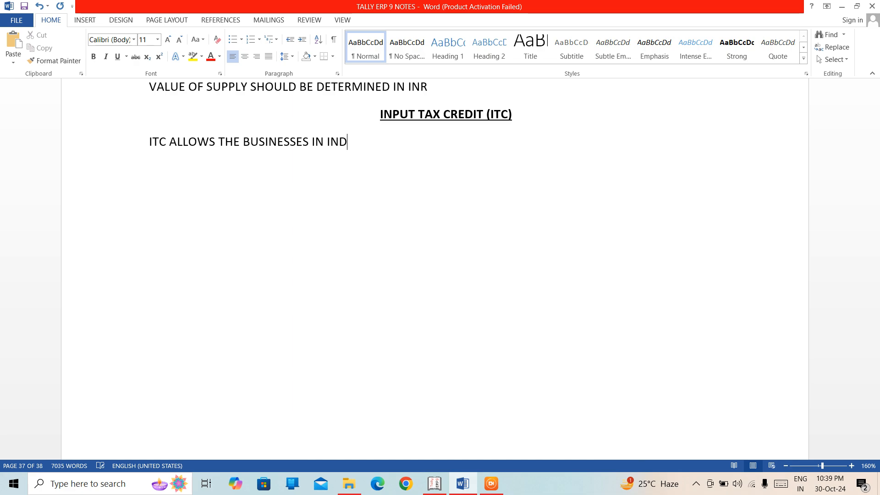
text(IA TO)
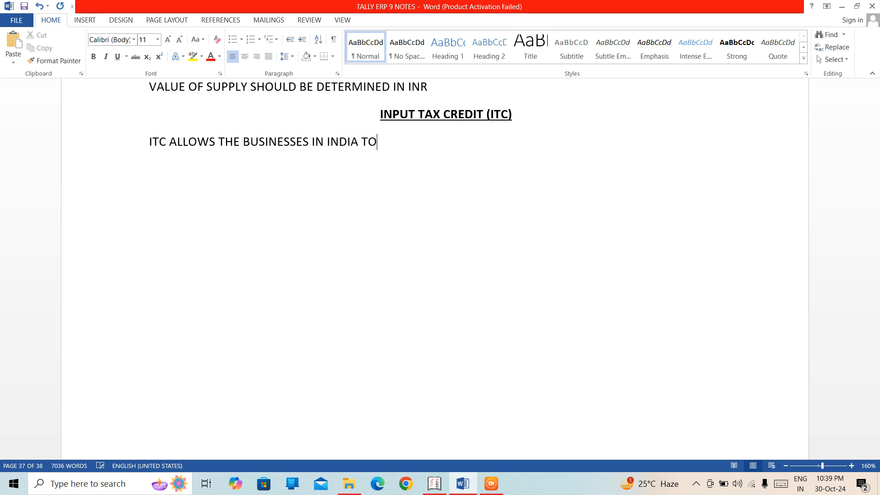
text( CLAIM)
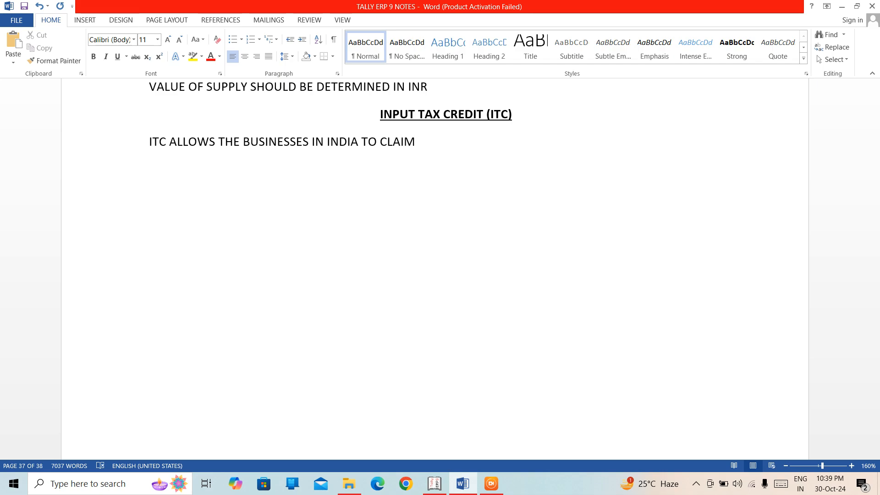
text( FOR RE)
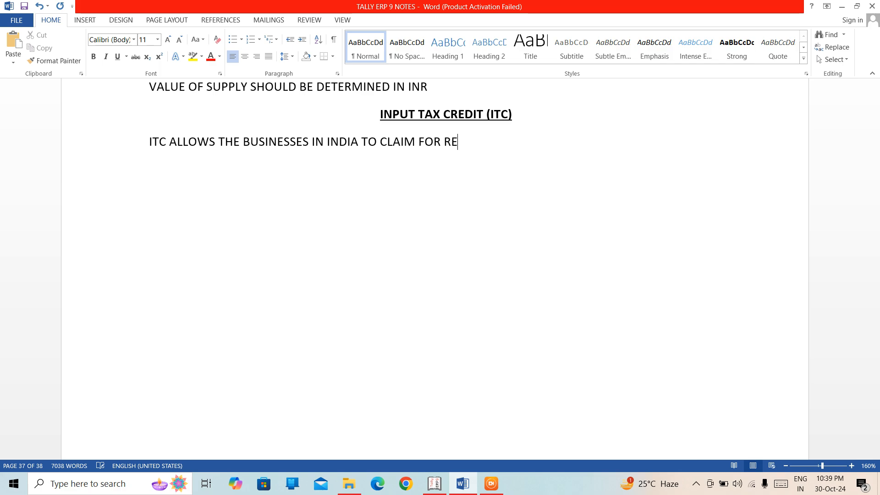
text(DUCTION)
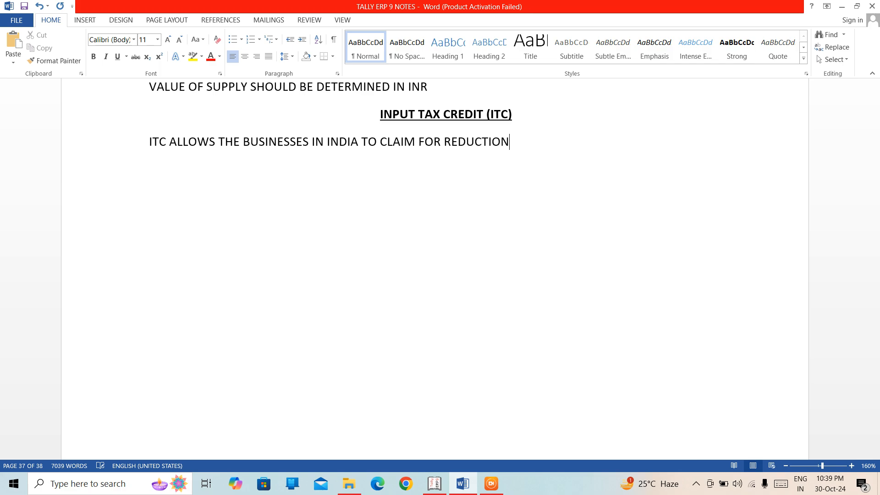
text( IN THE TAX PA)
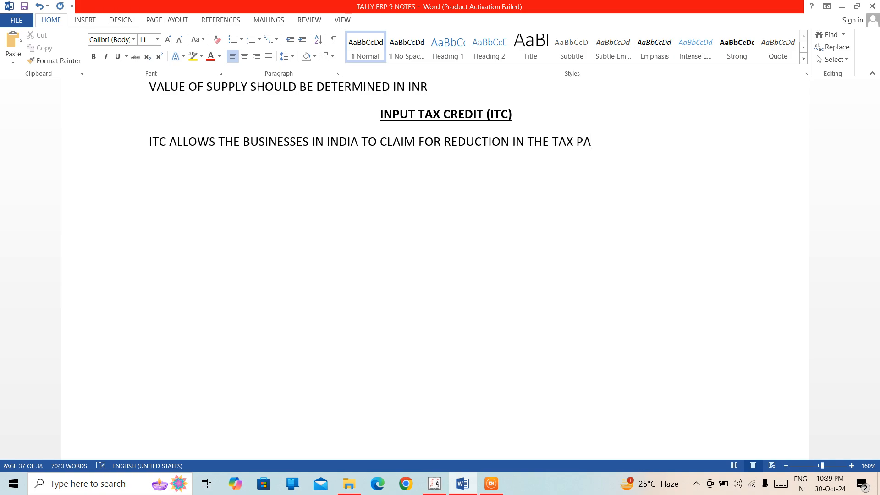
text(ID BY THEM)
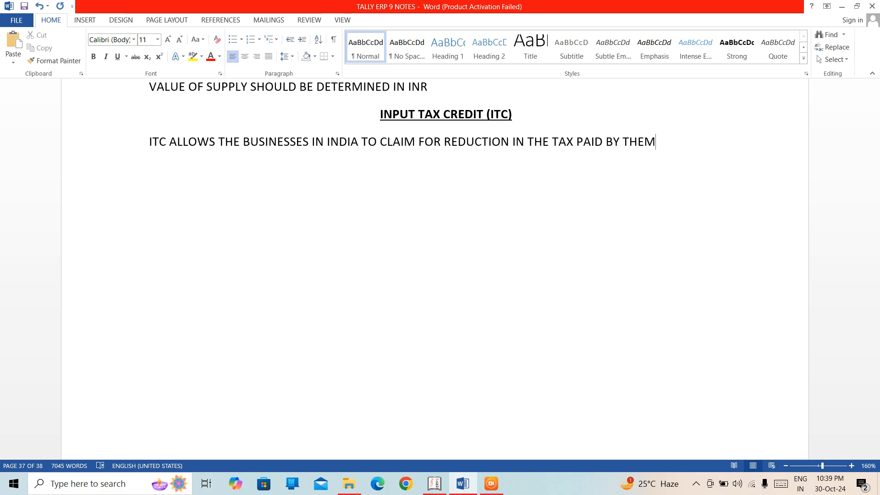
text( ALREADY)
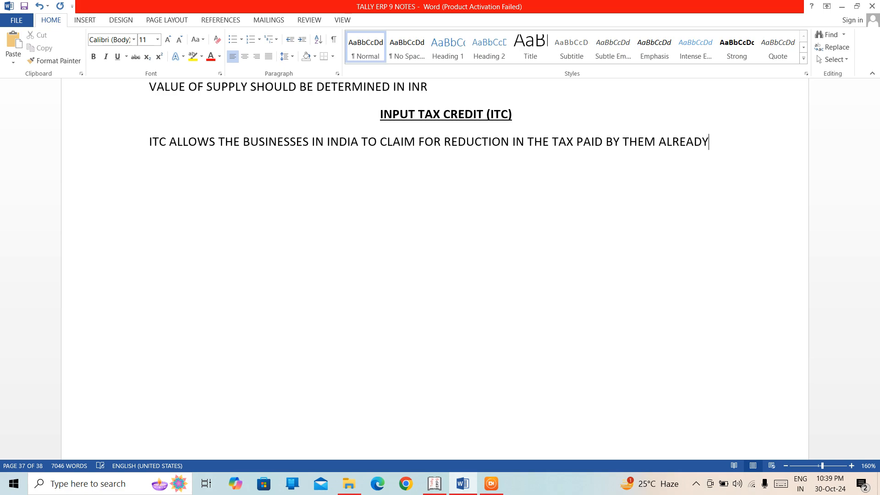
Step: Continue the sentence with "WHILE GOODS FOR THE COMPANY AND PAY JUST THE BALANCE AMOUNT." and insert "BUYING" before "GOODS"
text( WHILE)
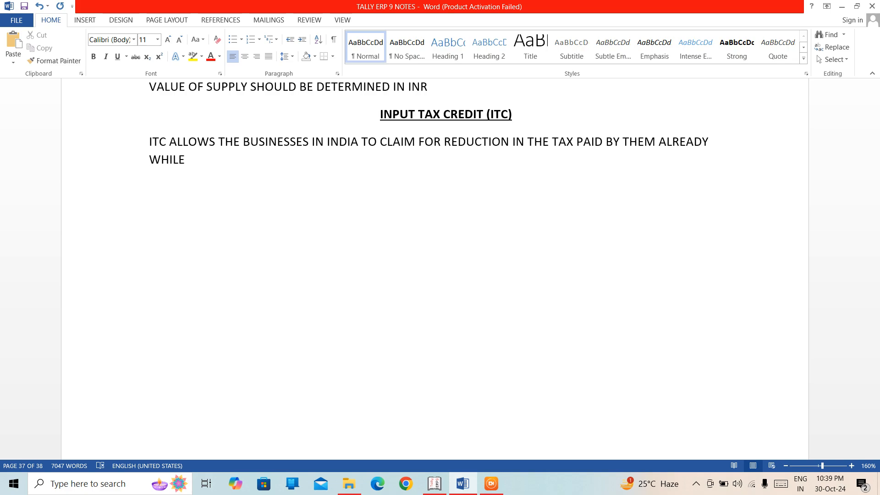
text(OODS &)
key(BackSpace)
text(FO)
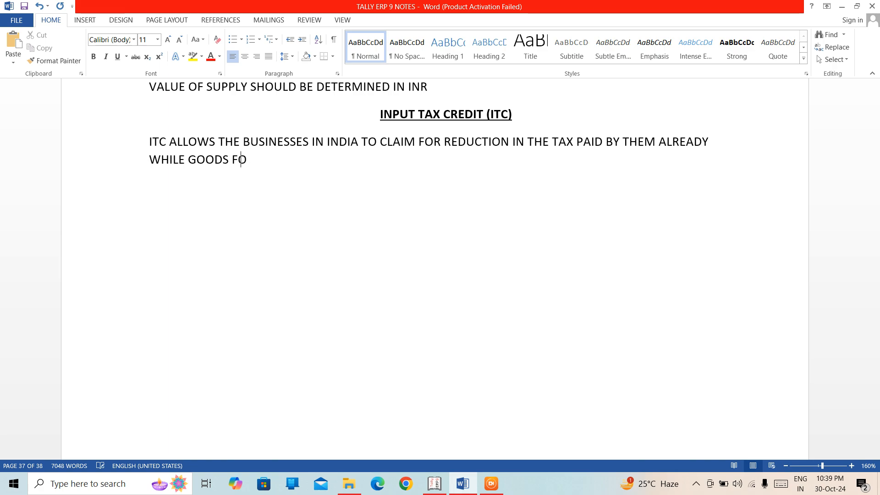
text(R THE COMPANY)
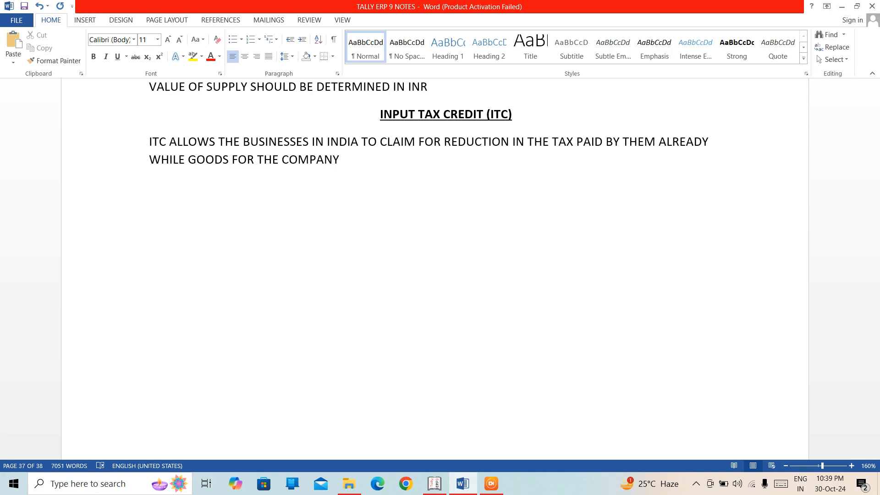
text( AND PAY)
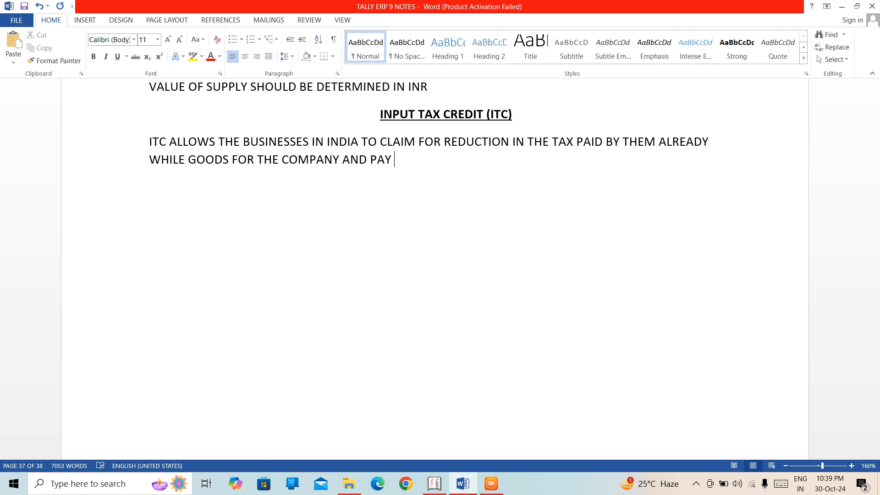
text( JUST THE B)
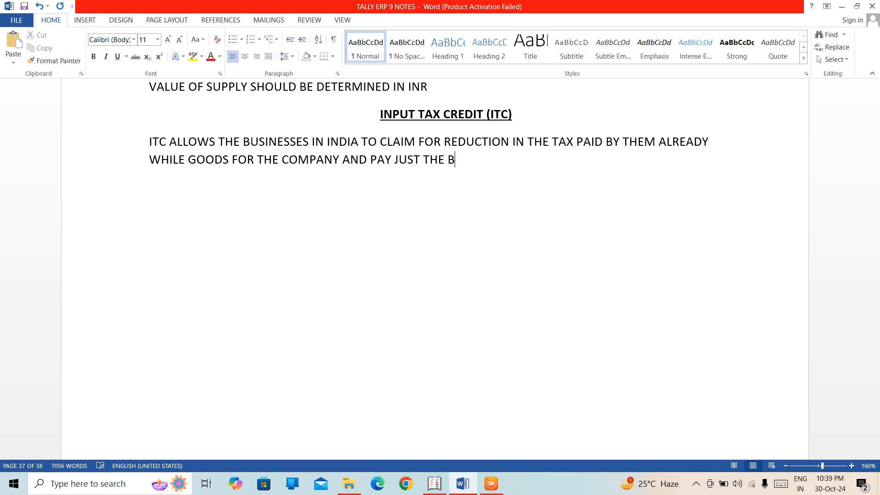
text(ALANCE AMOUNT.)
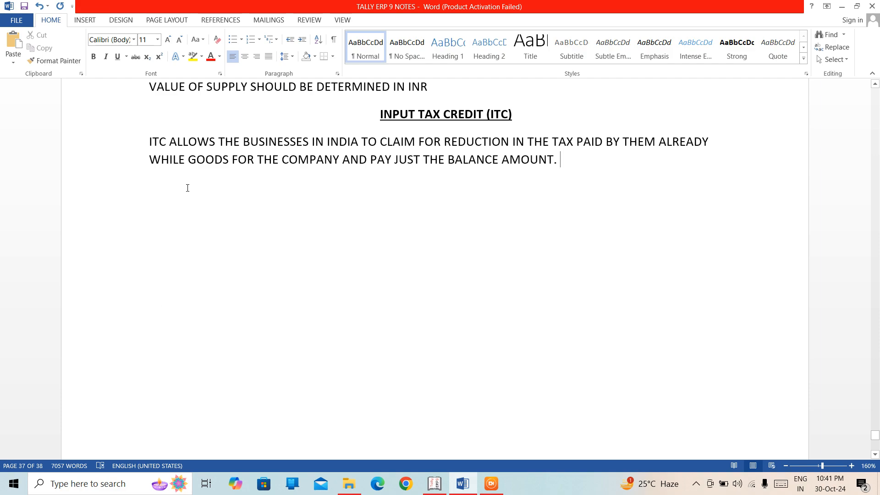
text(BUYING)
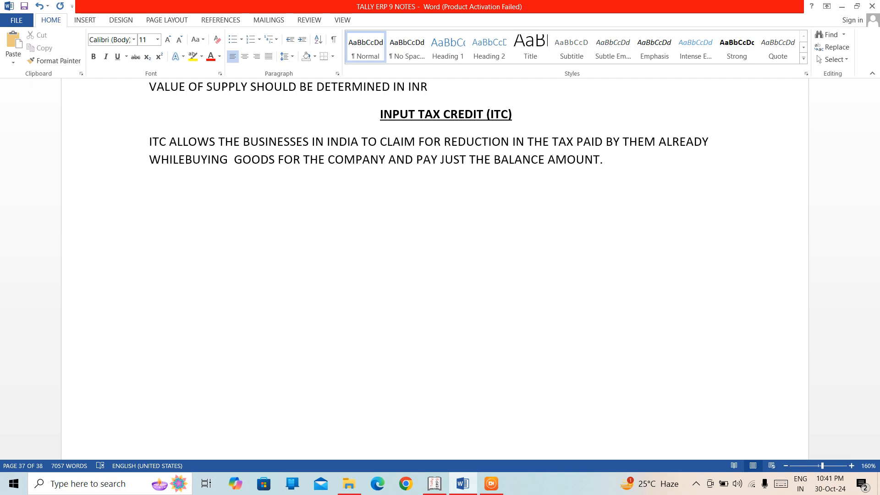
Step: Start a new line below the ITC definition with "THE BUYER ALREADY"
key(Down)
key(BackSpace)
text(Y)
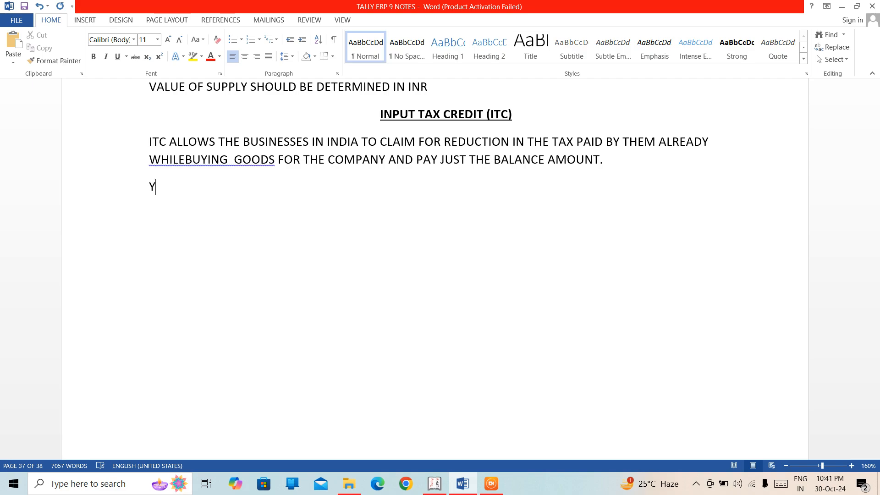
key(BackSpace)
text(THE BUSYER)
key(BackSpace)
key(BackSpace)
key(BackSpace)
key(BackSpace)
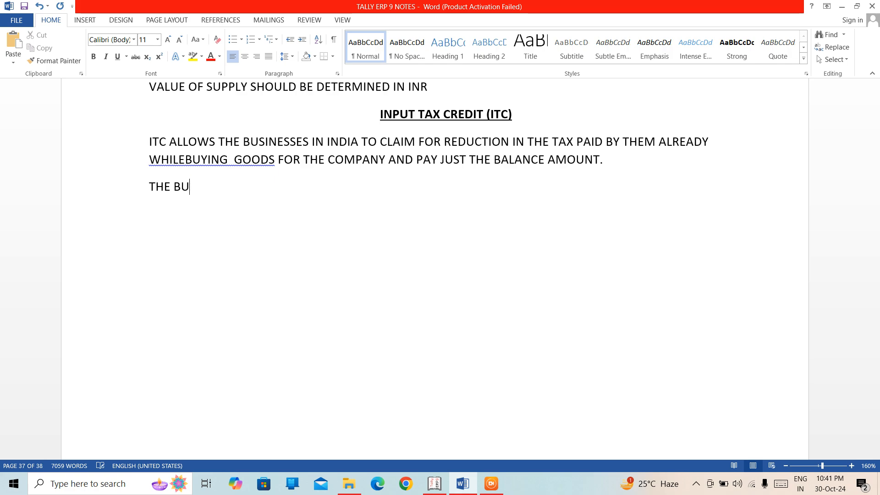
text(YER ALREADY)
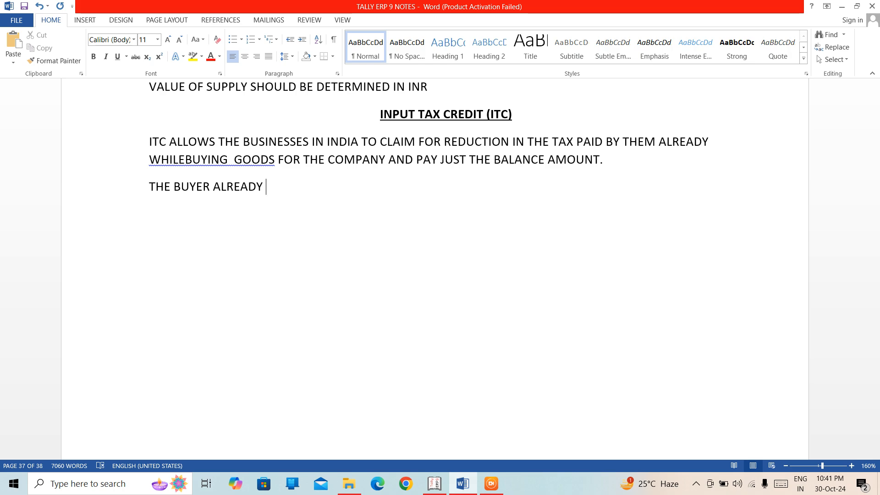
Step: Replace "ALREADY" after "THE BUYER" with "RECEIVES CREDIT AT"
key(BackSpace)
key(BackSpace)
key(BackSpace)
key(BackSpace)
key(BackSpace)
key(BackSpace)
key(BackSpace)
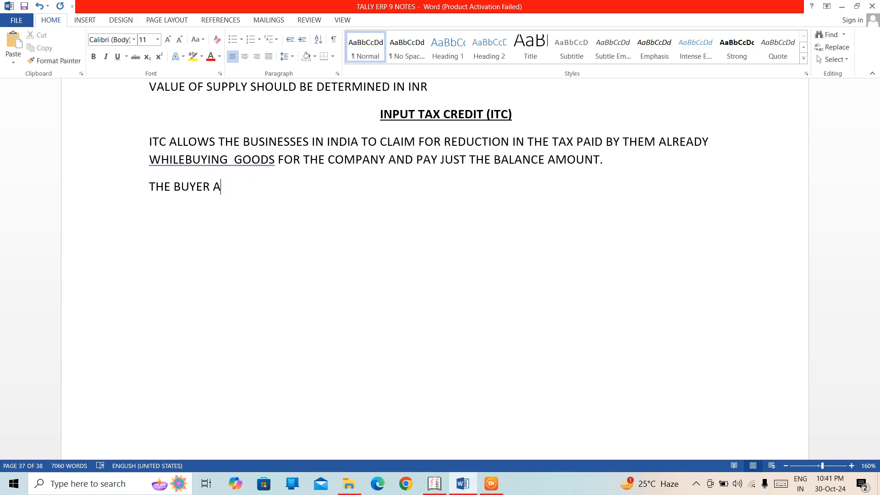
key(BackSpace)
text(RECCEI)
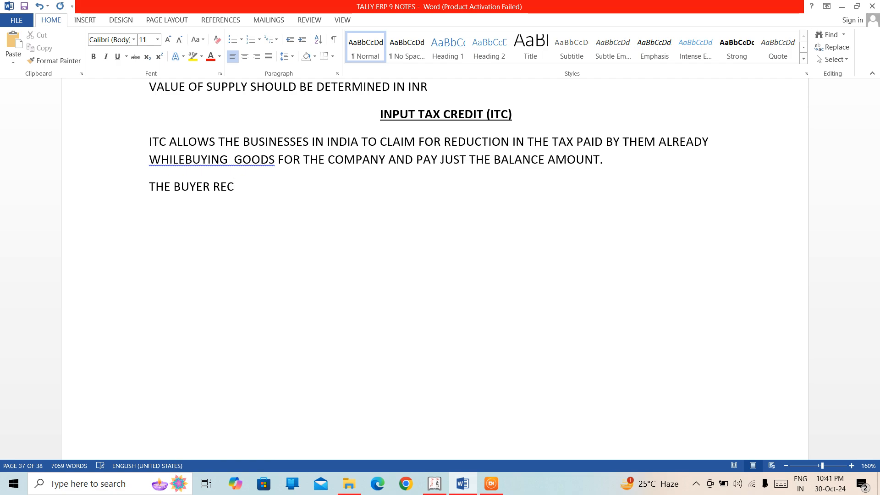
key(BackSpace)
key(BackSpace)
key(BackSpace)
text(EIVES)
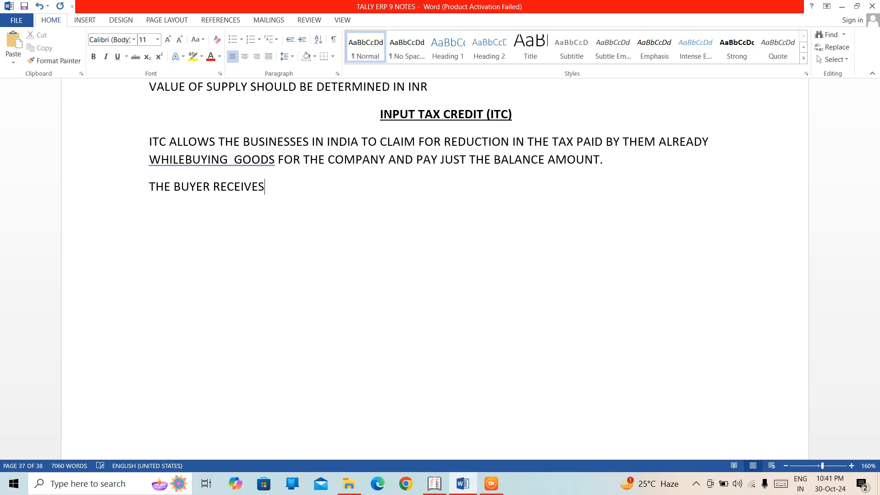
text( CREDIT AT A)
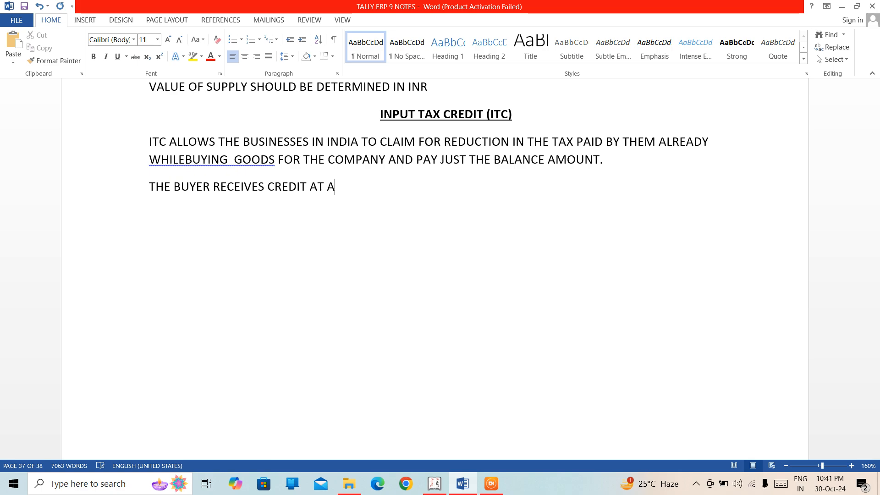
key(BackSpace)
Step: Continue the buyer sentence with "EVERY STAGE IN A SUPPLY CHAIN"
text(EVEY R)
key(Left)
key(Delete)
key(BackSpace)
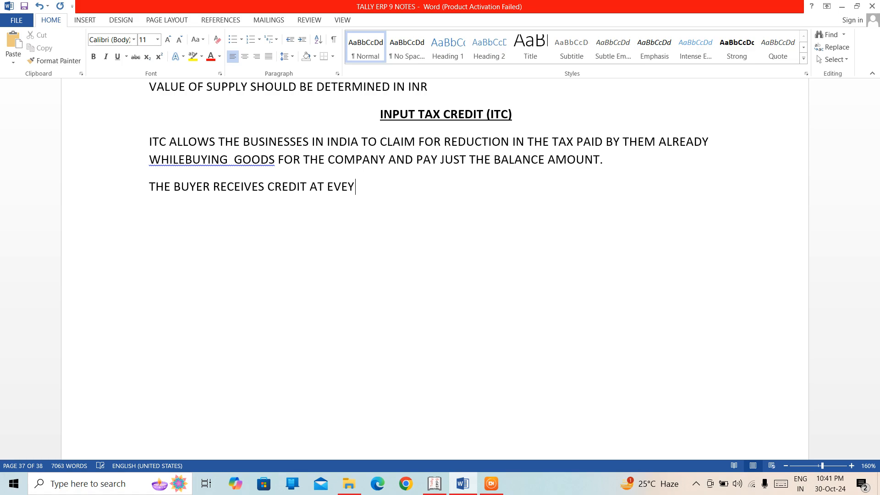
key(BackSpace)
text(RY SAT)
key(BackSpace)
key(BackSpace)
text(TAFE)
key(BackSpace)
key(BackSpace)
text(GE )
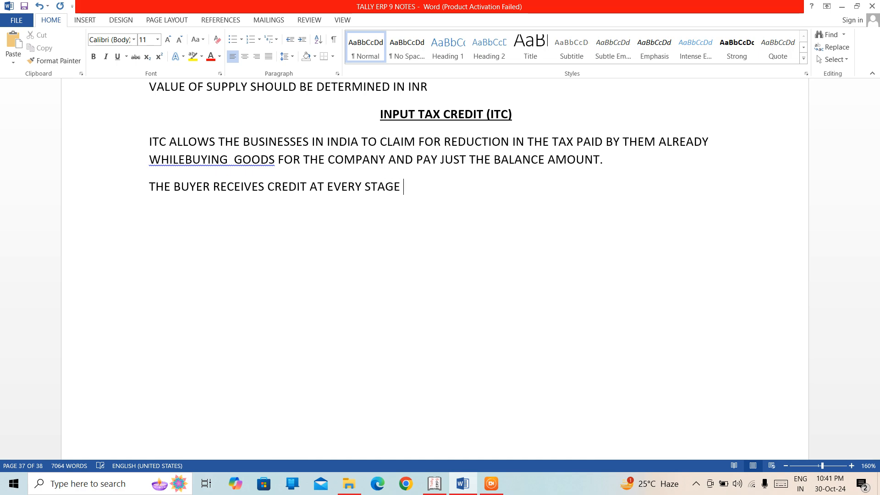
text(IN )
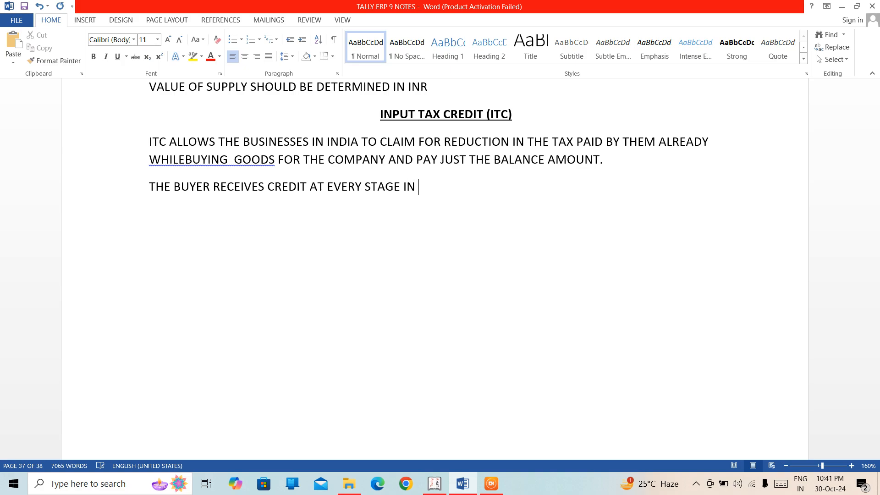
text(A SUPPLY CHAIN)
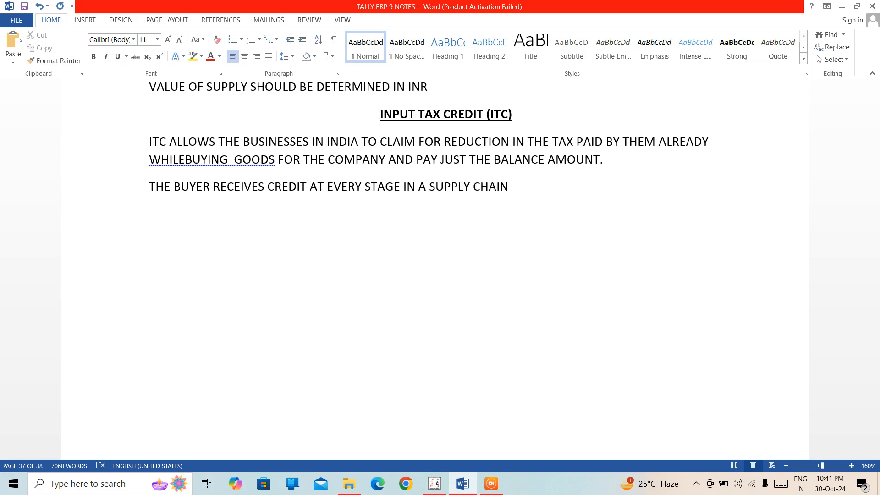
Step: Finish the buyer sentence with "FOR THE AMOUNT OFINOUT TAX PAID" and remove the extra trailing spaces
text( FO)
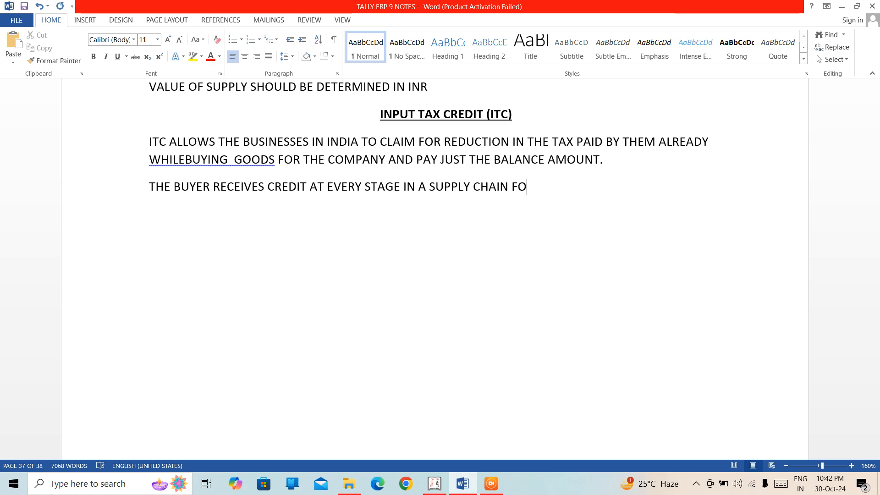
text(R THWE)
key(BackSpace)
key(BackSpace)
text(E )
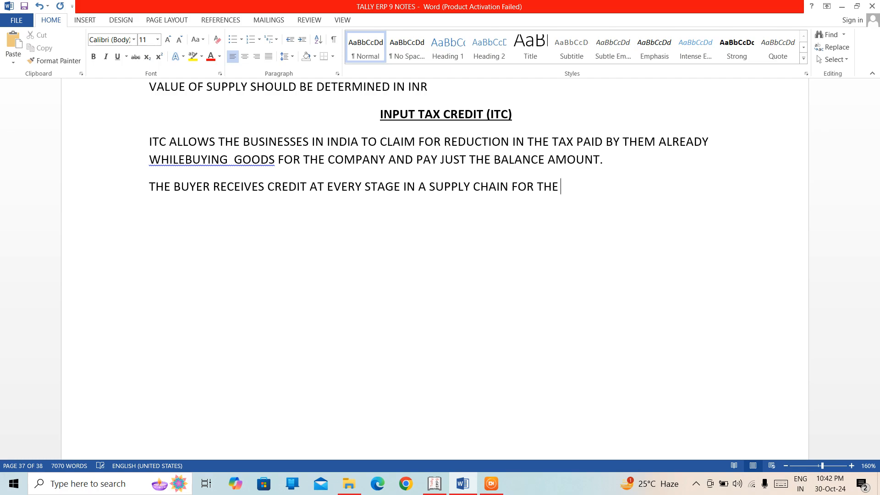
text(AMOUNT OF)
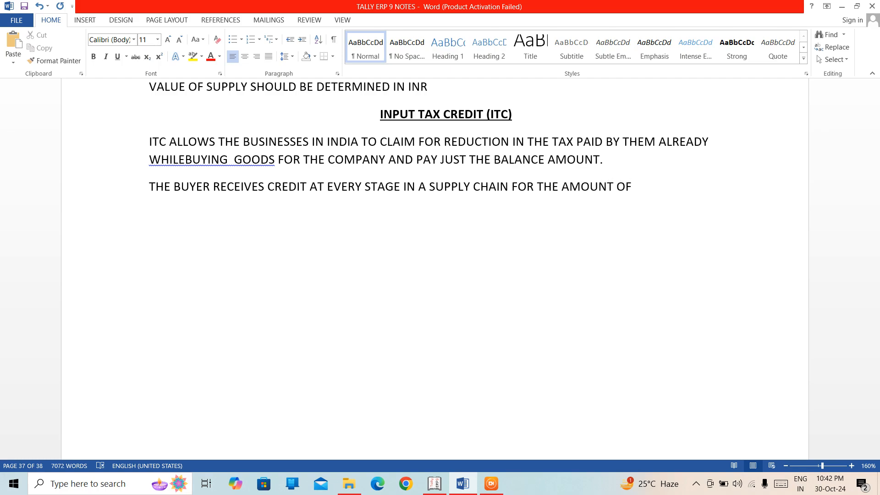
text(INOUT TAX PAID)
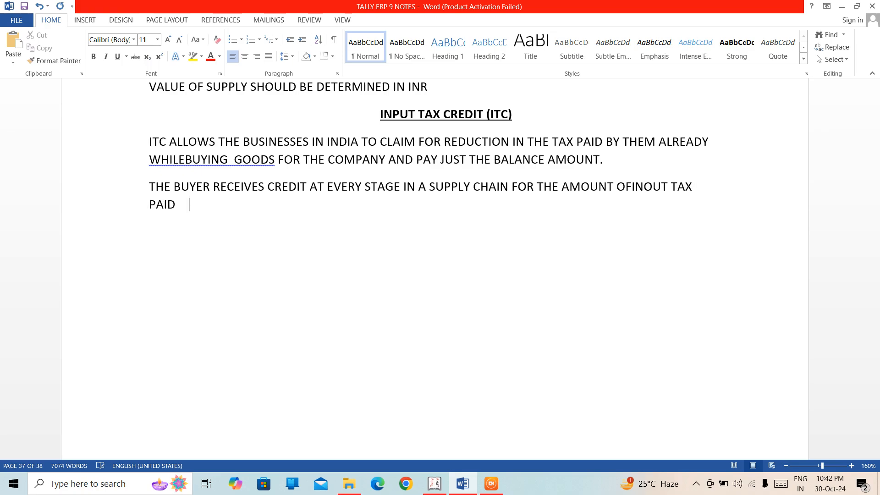
key(BackSpace)
key(BackSpace)
key(BackSpace)
Step: Add the line "EXAMPLE-" below the buyer sentence and start the line under it
key(Return)
key(BackSpace)
text(EXAMPL)
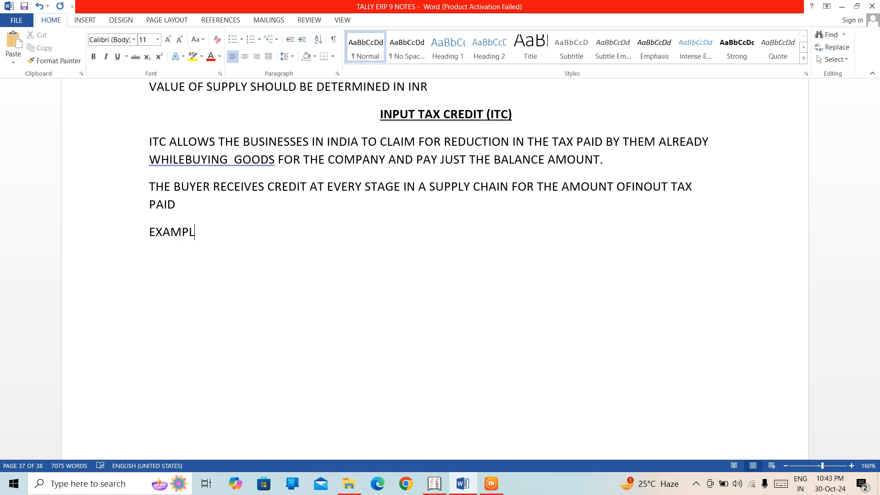
text(E-)
key(Return)
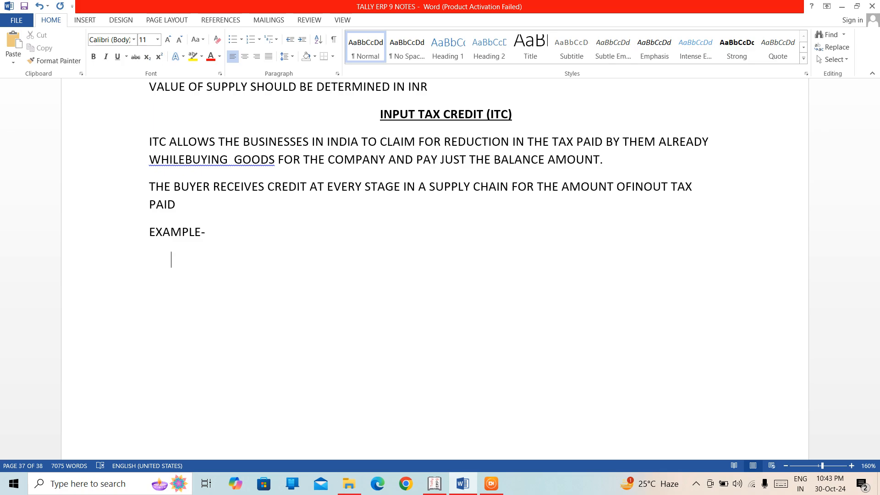
Step: Write "THE PAYABLEAMOUNT" on the indented line below "EXAMPLE-"
text(THE PA)
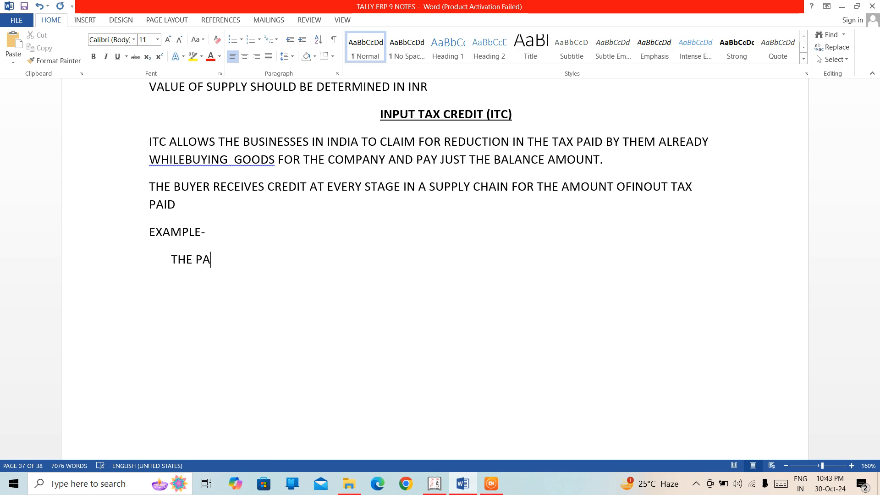
text(YABLEAMOUNY)
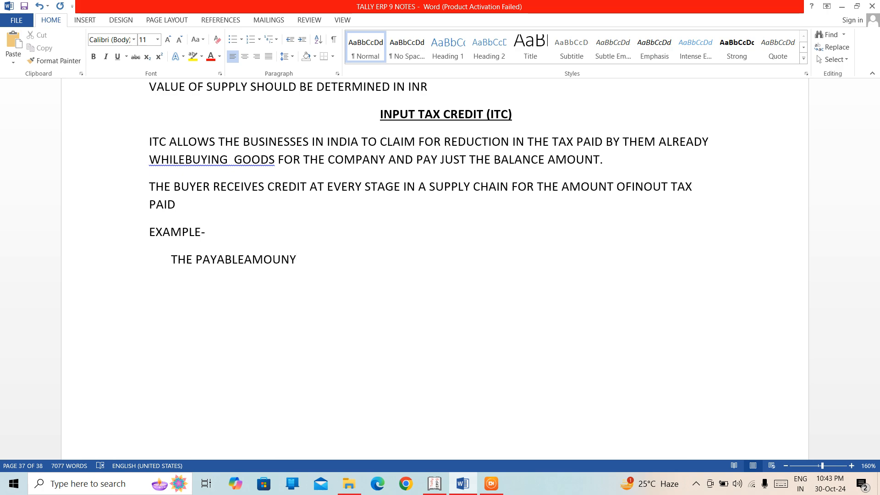
key(BackSpace)
text(T)
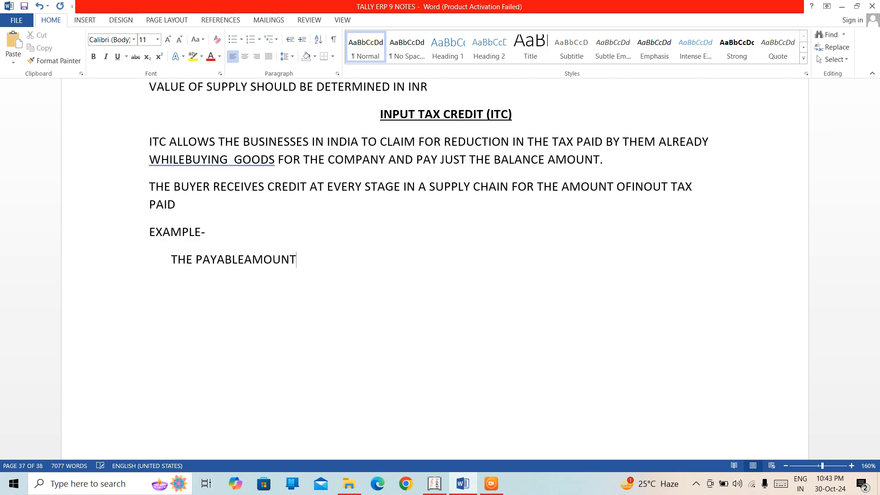
Step: Insert the missing space between "WHILE" and "BUYING" in the ITC definition
key(Left)
key(Left)
key(Left)
key(Left)
key(Left)
key(Left)
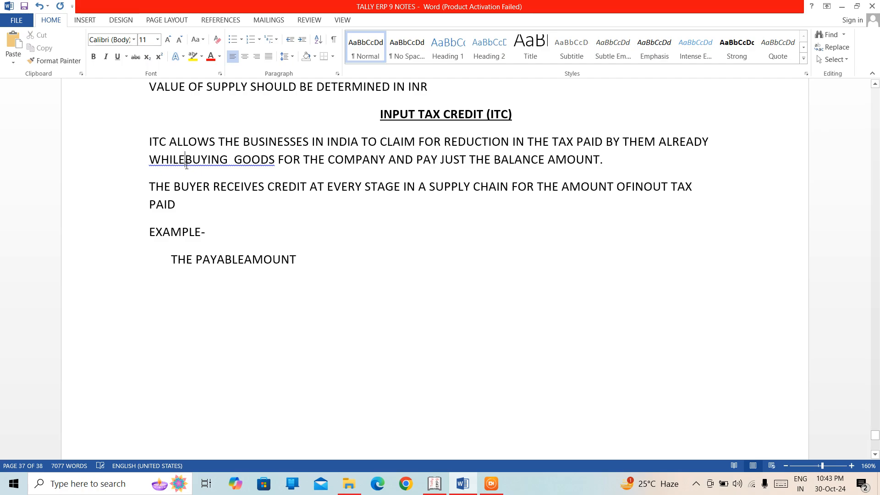
click(187, 164)
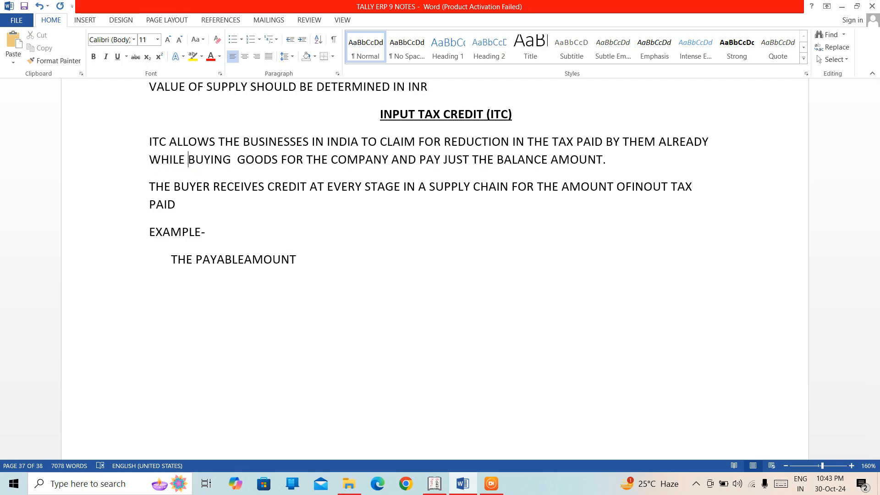
Step: Insert a space between "PAYABLE" and "AMOUNT" in the example line and return to the end of that line
key(Down)
key(Down)
key(Down)
key(Down)
key(Down)
key(Down)
key(Down)
key(Down)
key(Up)
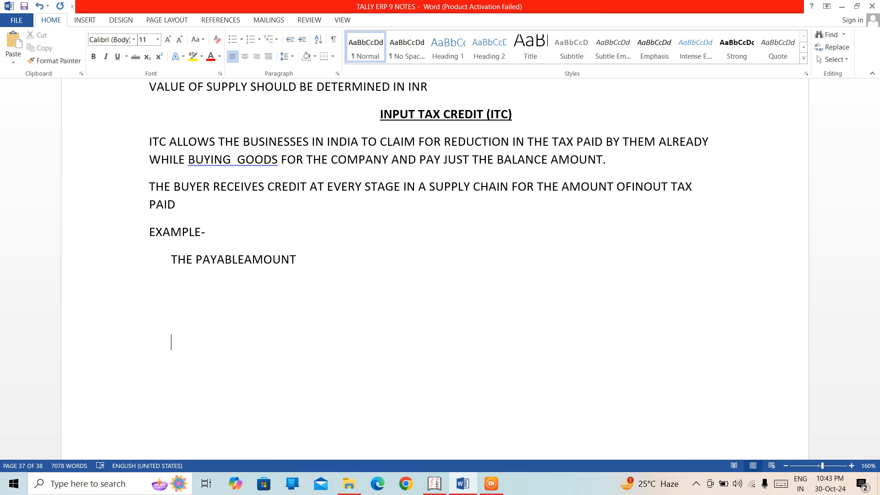
click(243, 259)
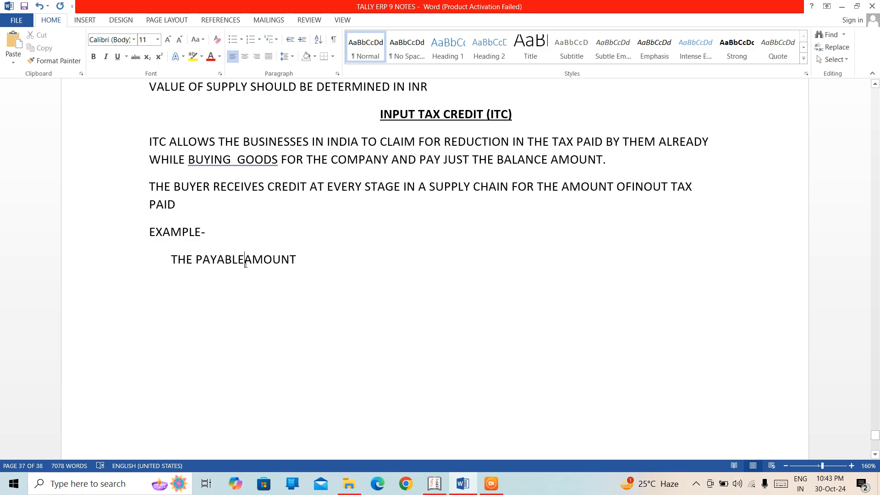
click(318, 239)
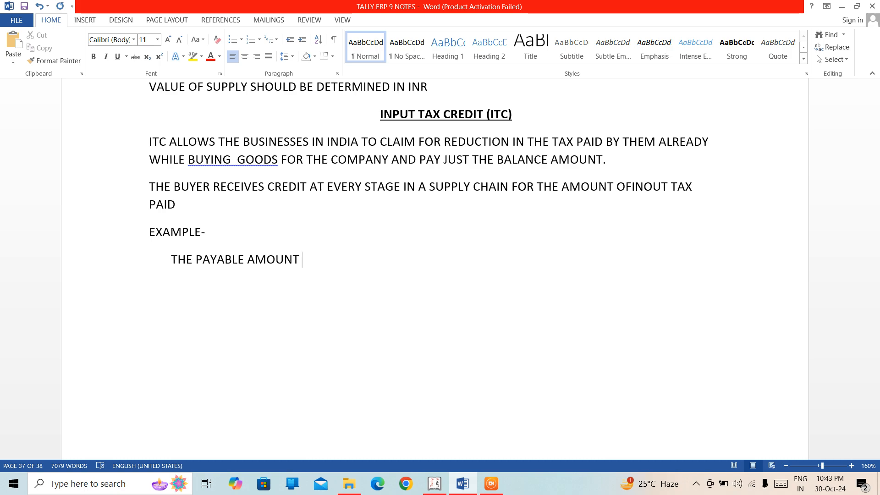
Step: Continue the example line with "OF TAX BY A MANUFACTURER OF SHOES IS RS. 500"
text(OF TAX BY A )
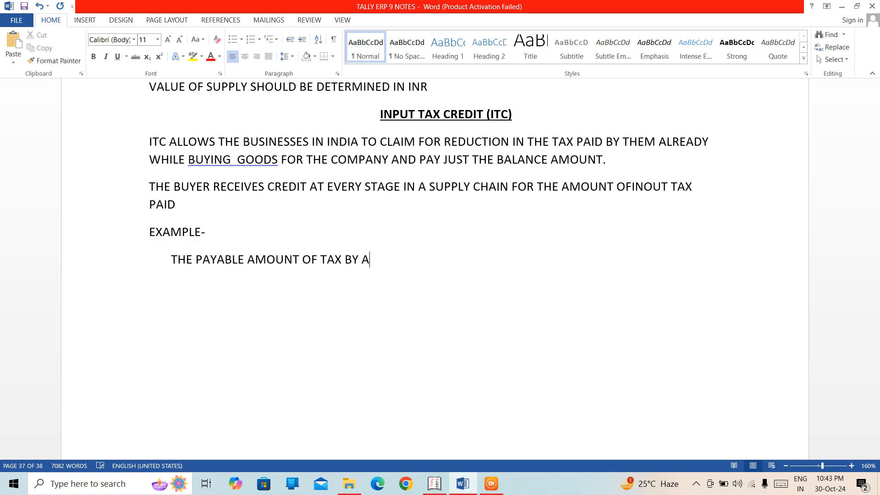
text(MANUFAC)
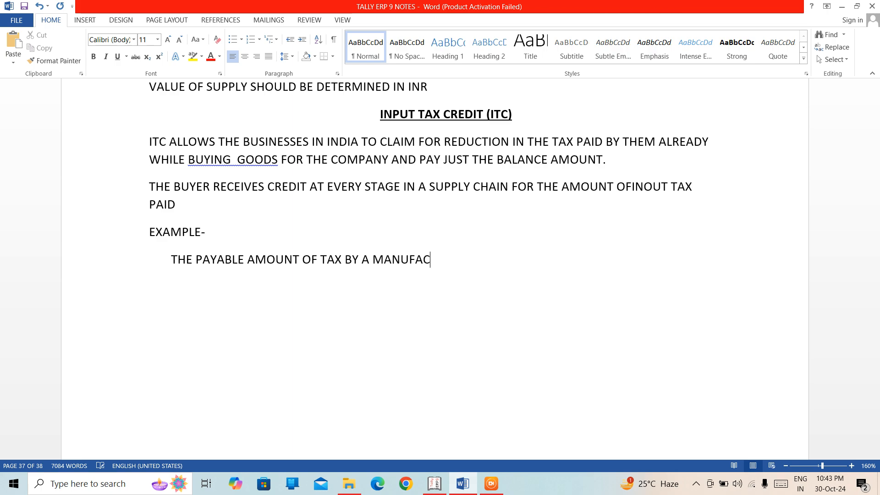
text(TURER)
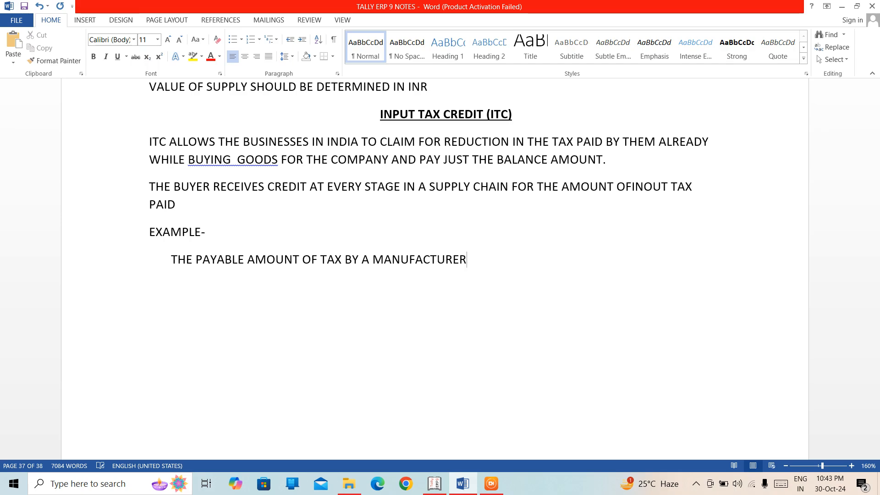
text( OF SHOES)
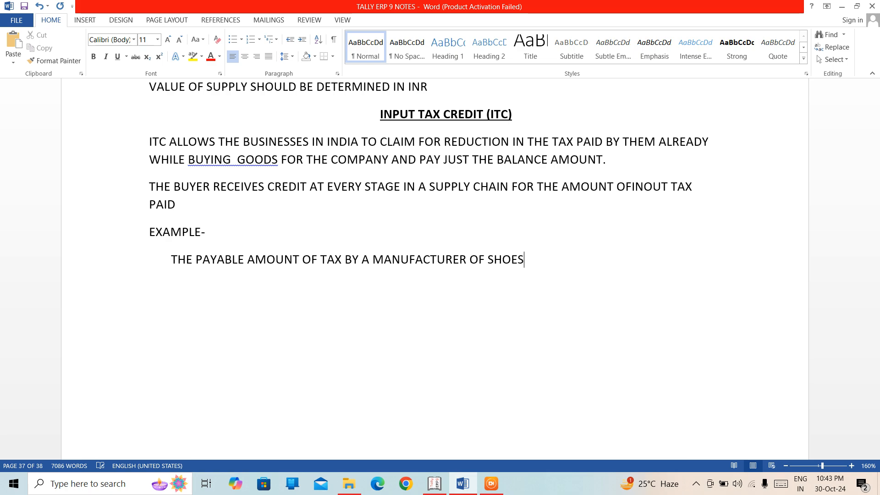
text( IS RS. 500)
Step: Add the line "PURCHASES = 350" below the payable tax sentence
key(Return)
text(PURCG)
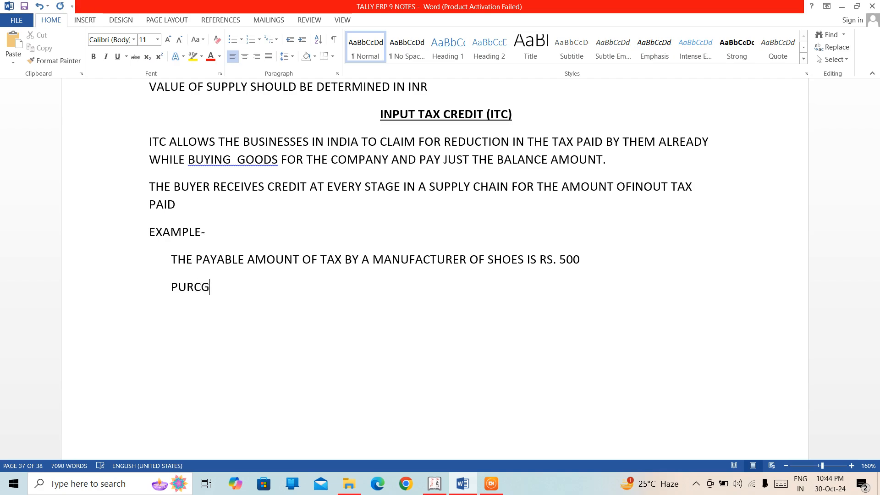
key(BackSpace)
text(HASES = )
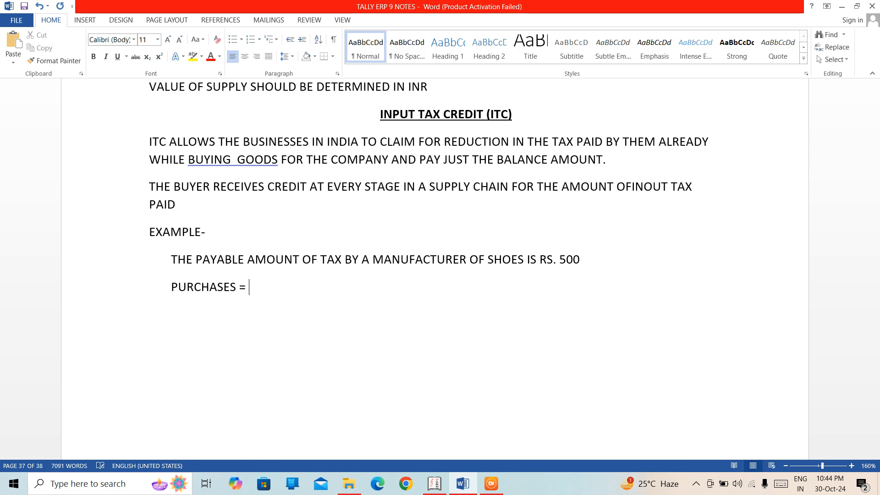
text(350)
Step: Write "MANUFACTURER CAN CLAIN INOUT CREDIT 350 AND PAY TAX 150 AS A TAX" on the line below the purchases amount
click(178, 292)
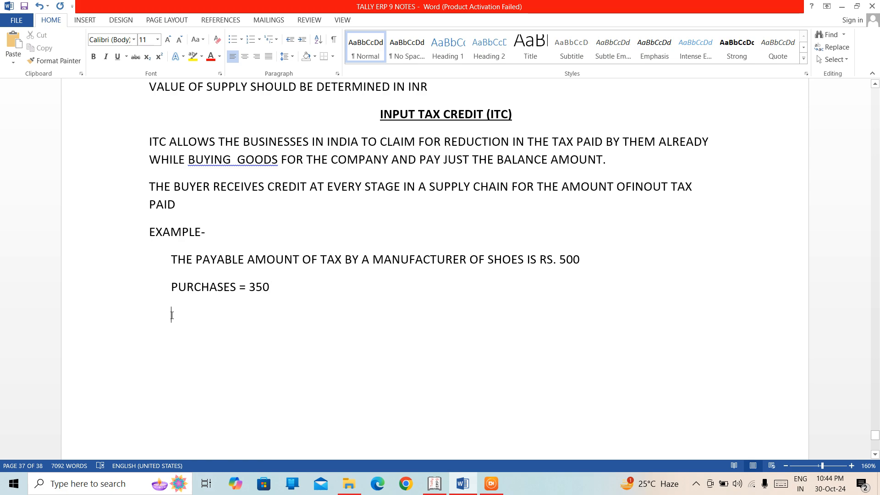
text(MANUFACTU)
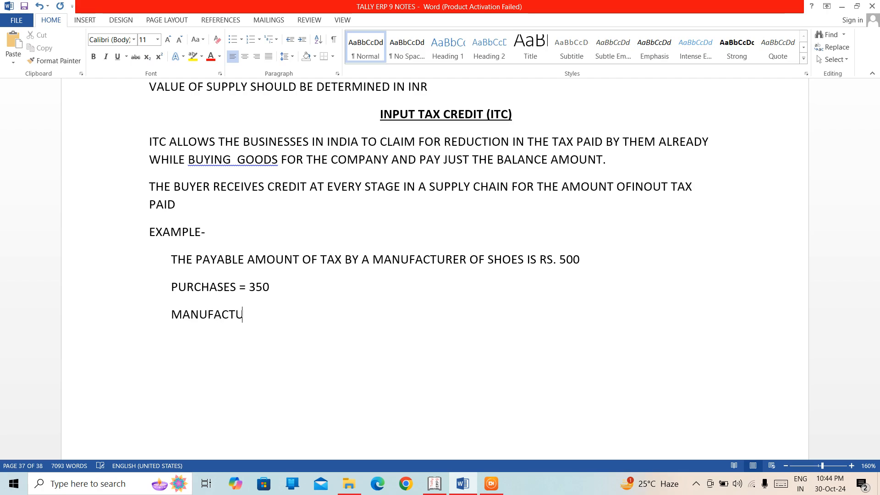
text(RER CAN CLAIN I)
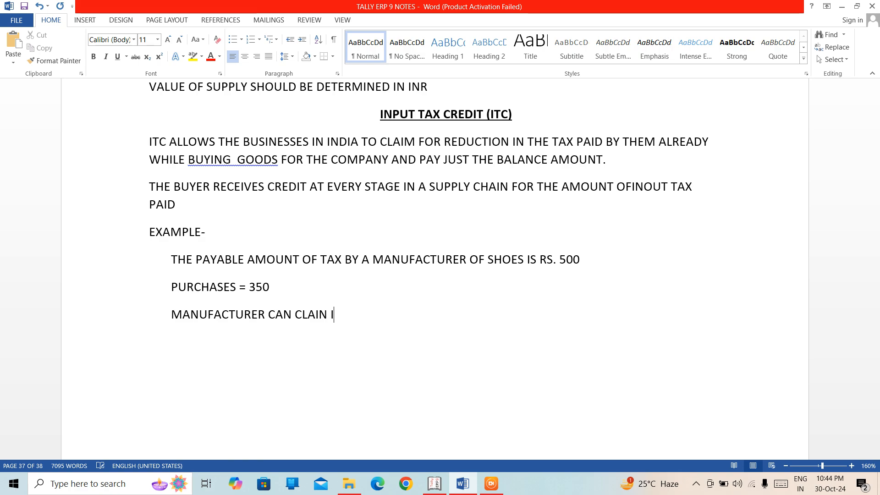
text(NOUT)
key(BackSpace)
key(BackSpace)
key(BackSpace)
key(BackSpace)
text(NOUT)
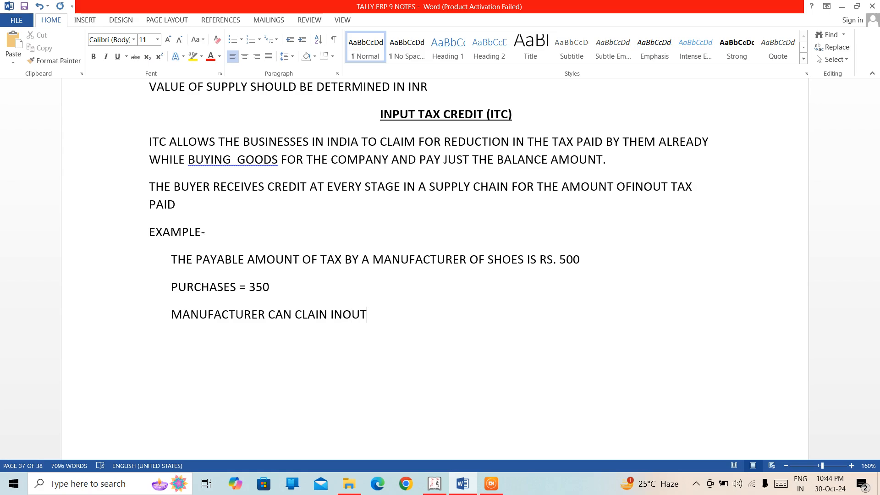
text( CREDIT 350)
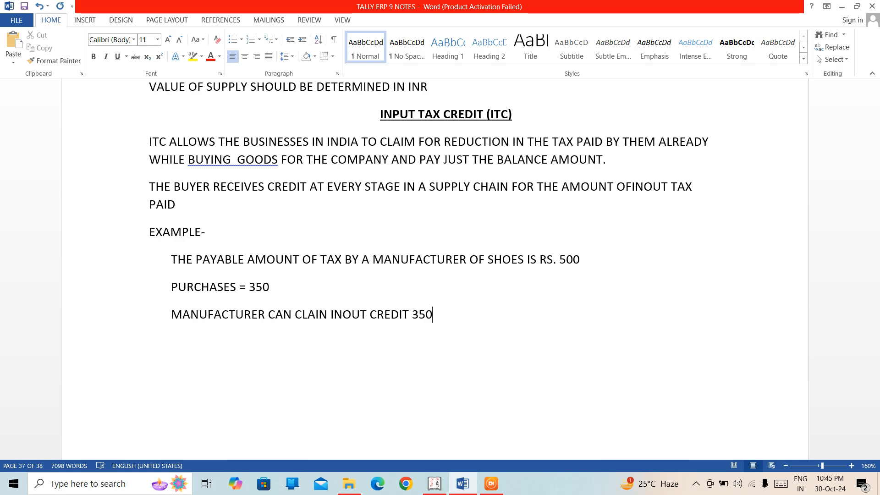
text( AND PAY TAX )
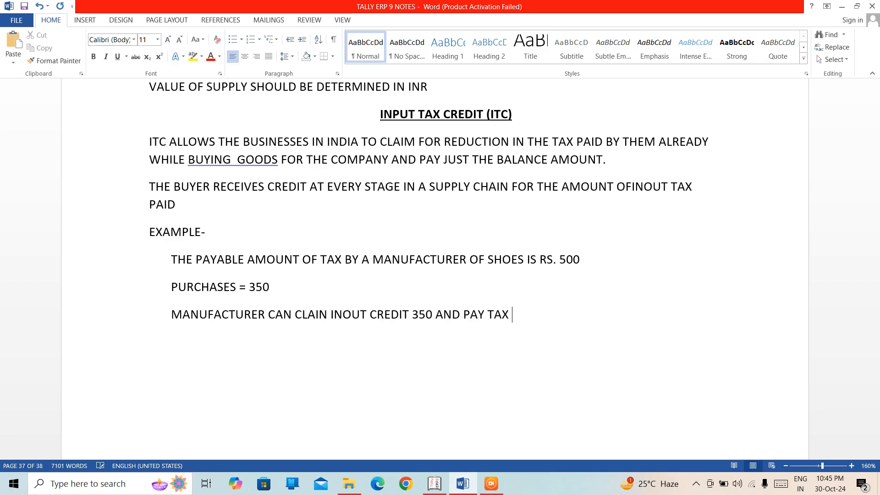
text(150 AS A TAX)
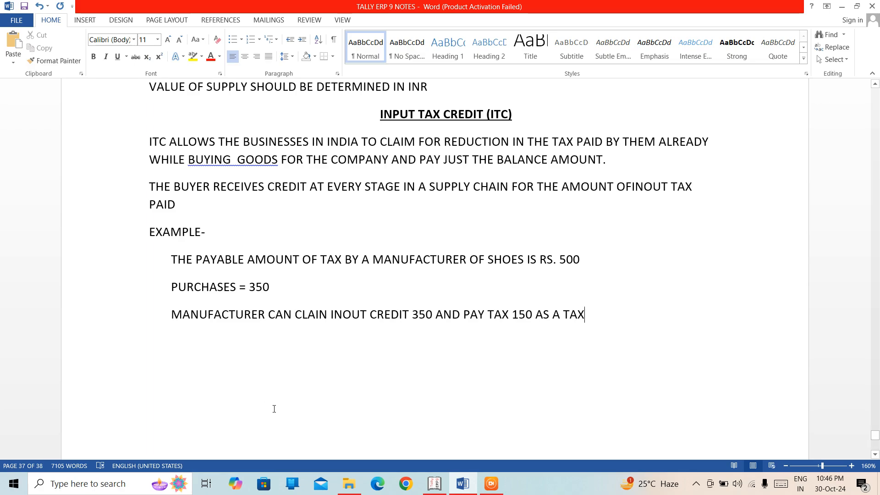
Step: Switch to Tally.ERP 9
click(434, 483)
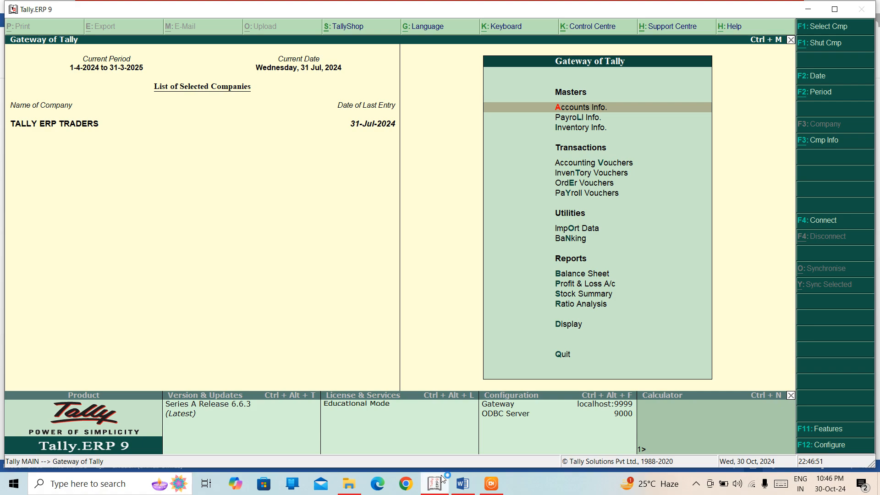